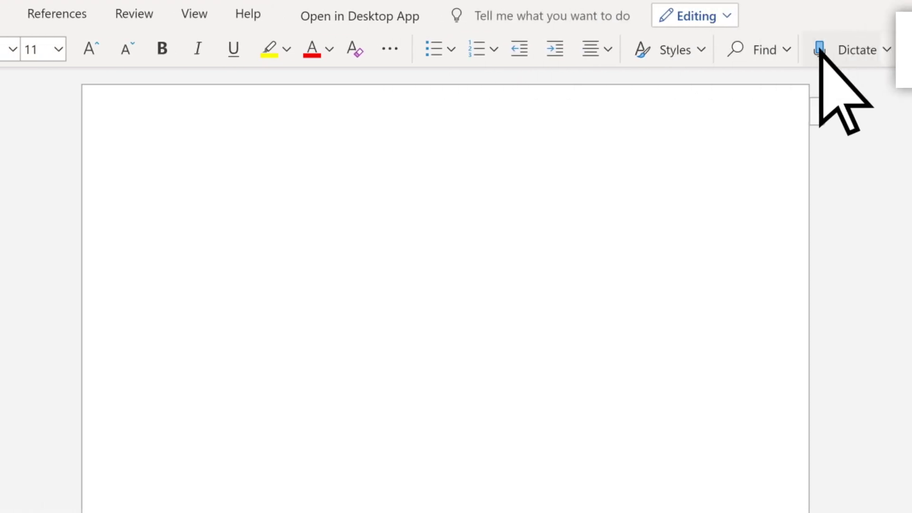
Dictate the bold heading 'Top of mind for Q2' and a three-item numbered list, ending with 'exit list'
click(831, 50)
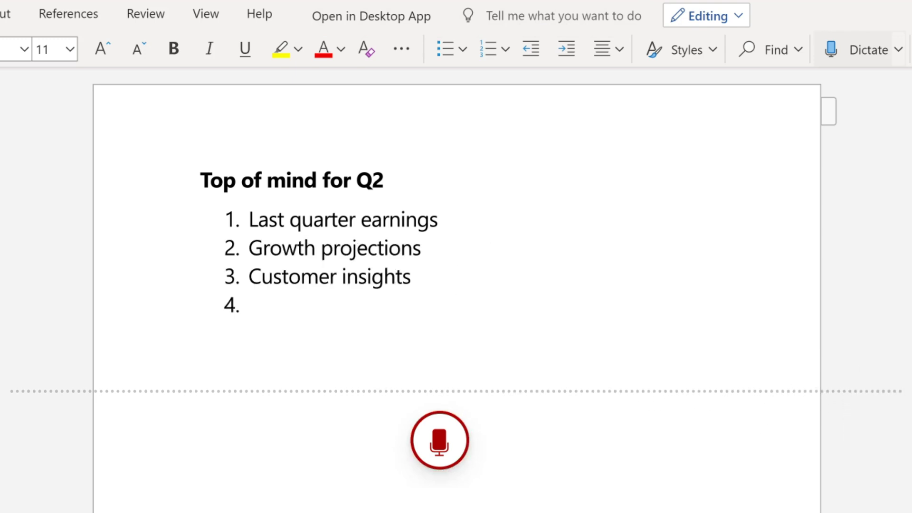
click(832, 50)
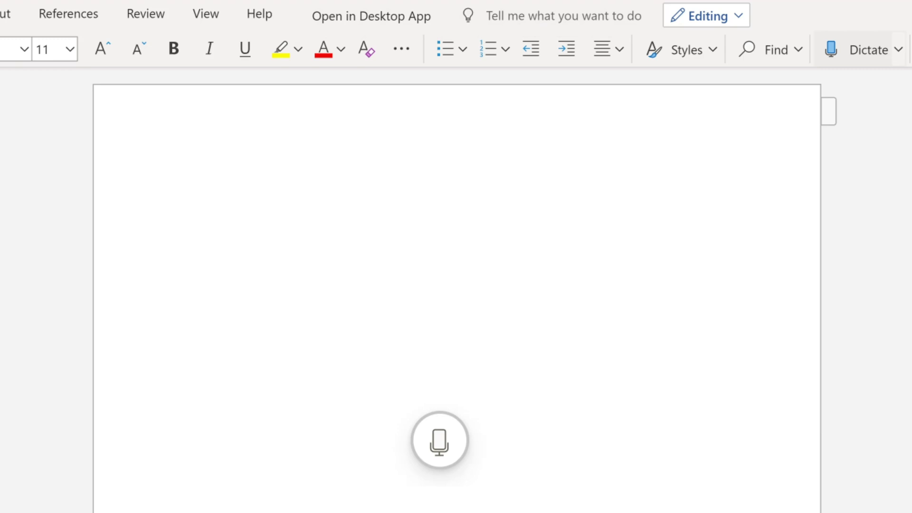
Dictate an ellipsis, ampersand and percent sign, then the smiley :) and frowny :( emoticons
click(832, 50)
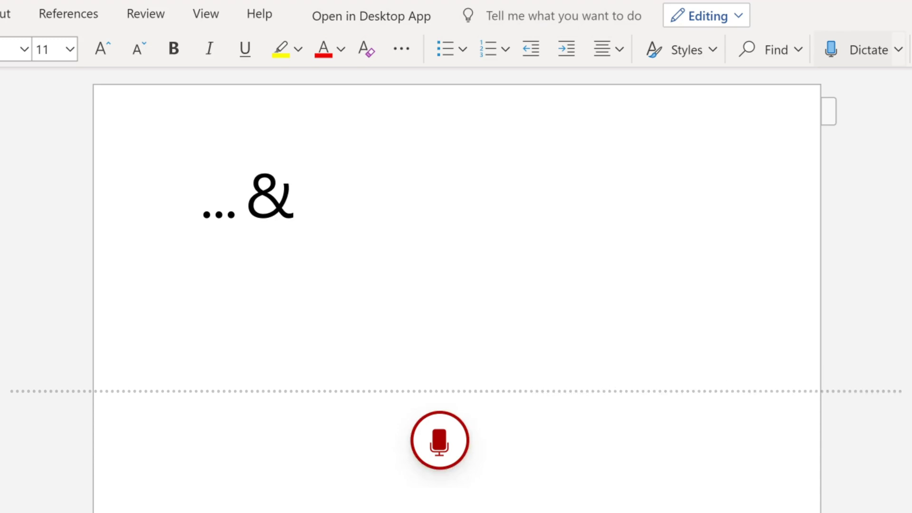
click(832, 47)
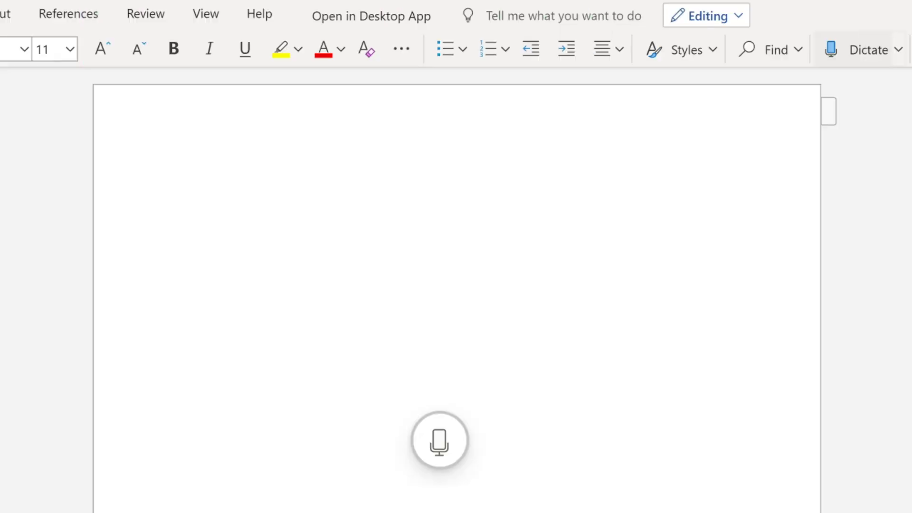
click(831, 49)
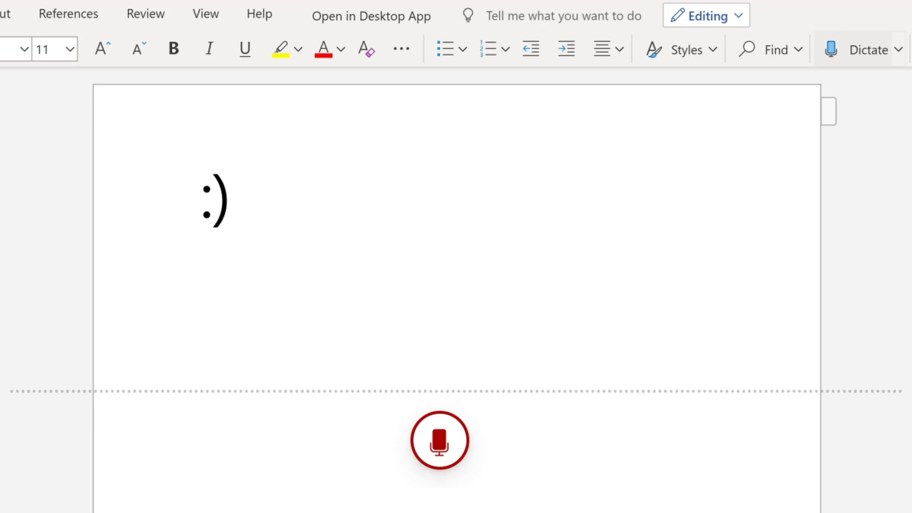
click(831, 47)
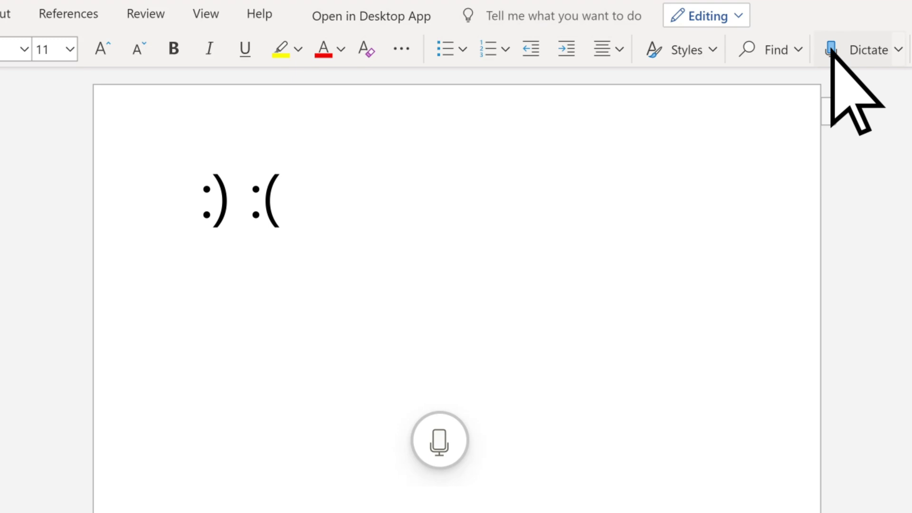